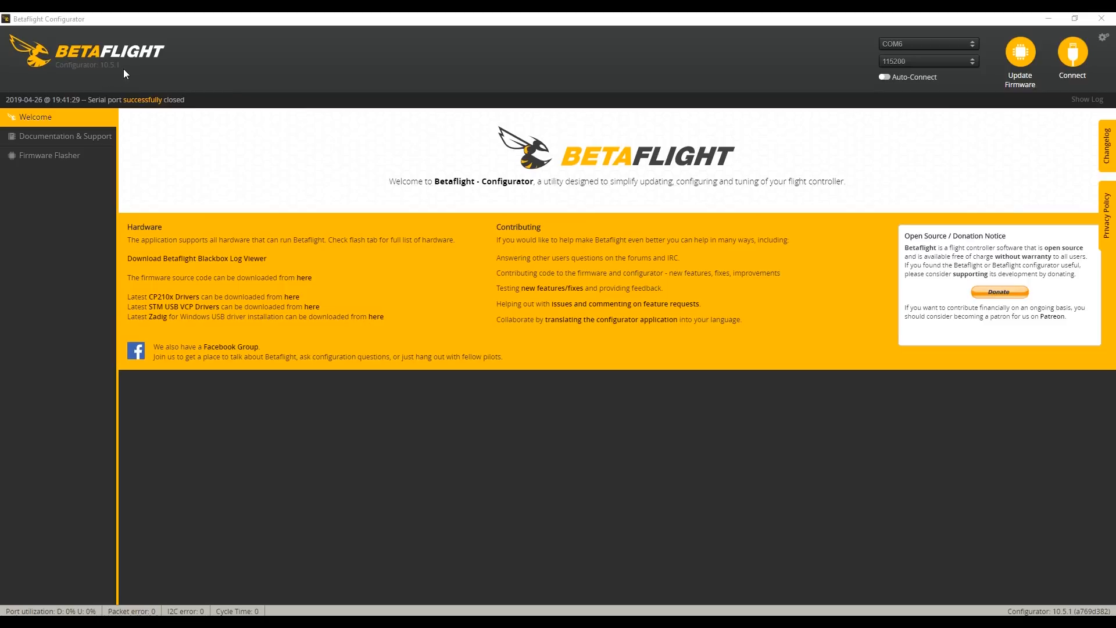
Connect to the flight controller and check the gyro/acc warning under Board and Sensor Alignment in the configuration.
left_click(123, 68)
triple_click(59, 68)
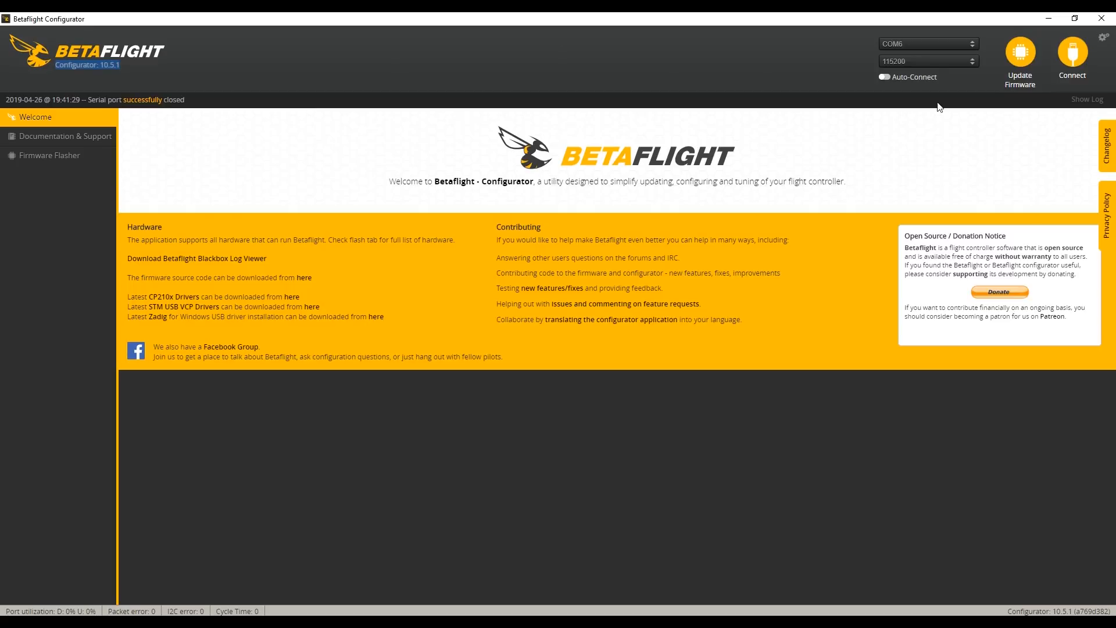
left_click(1072, 59)
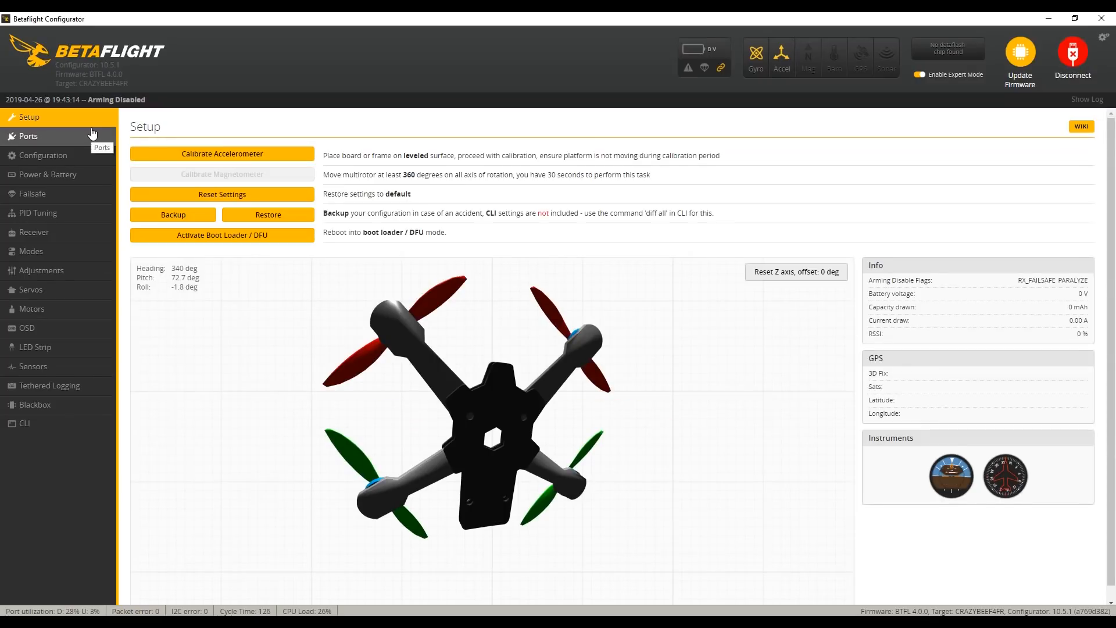
left_click(51, 160)
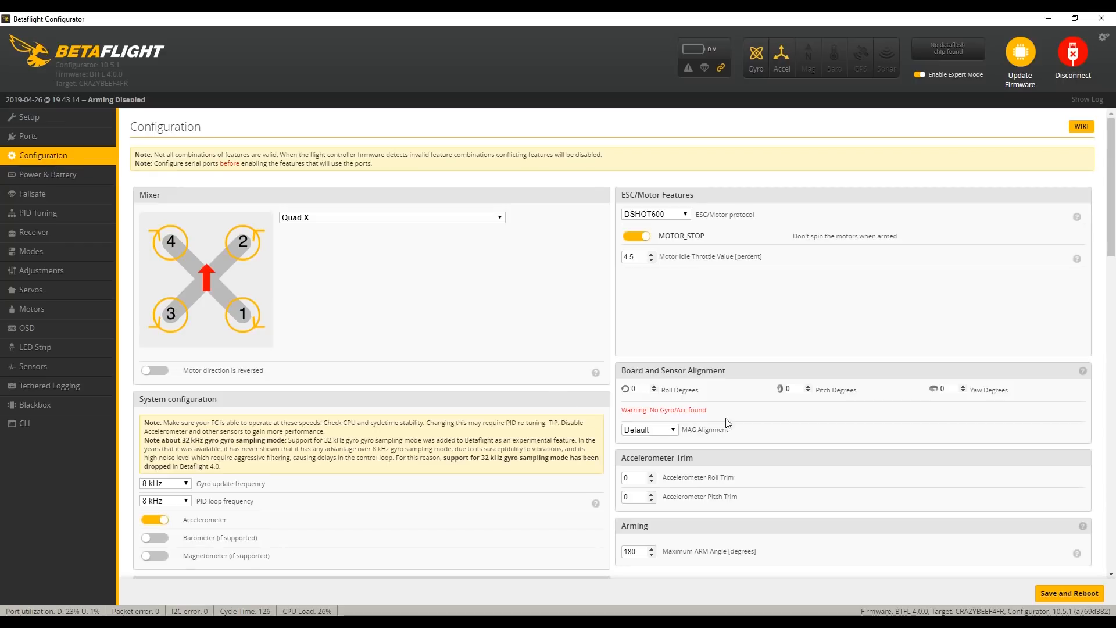
left_click_drag(728, 409, 615, 412)
left_click_drag(706, 409, 623, 411)
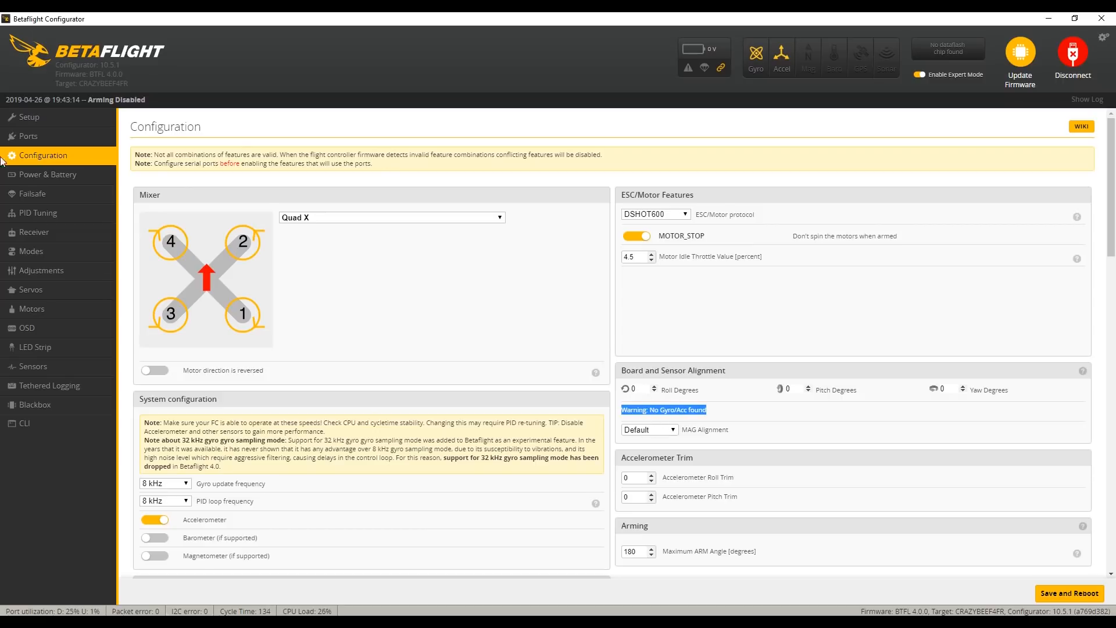
Check the flight controller's modes settings and disconnect the board.
left_click(50, 251)
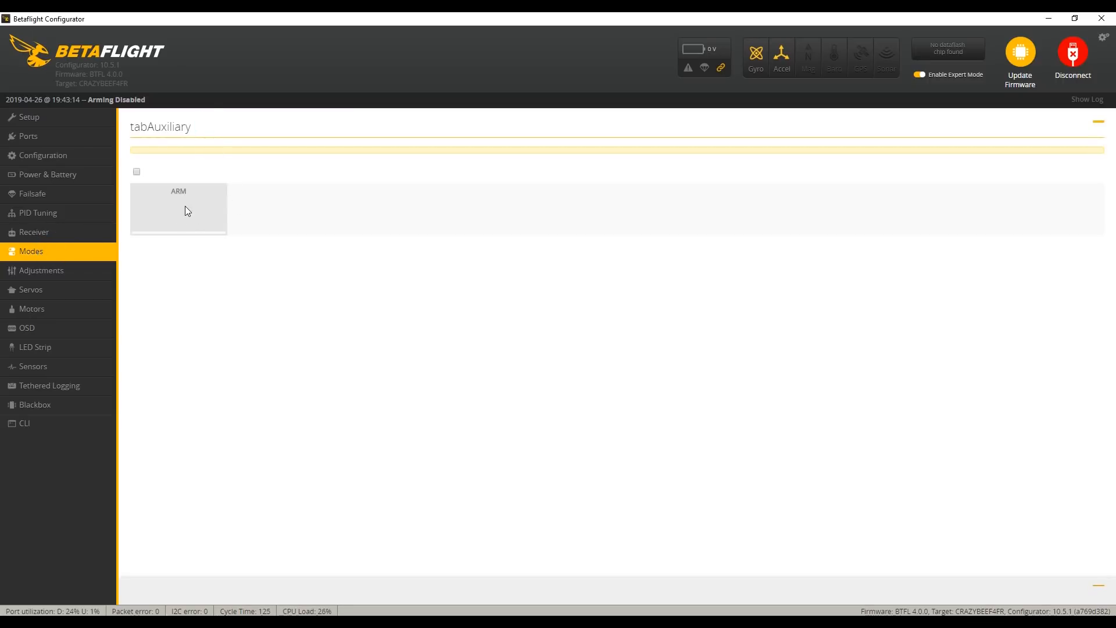
left_click(58, 251)
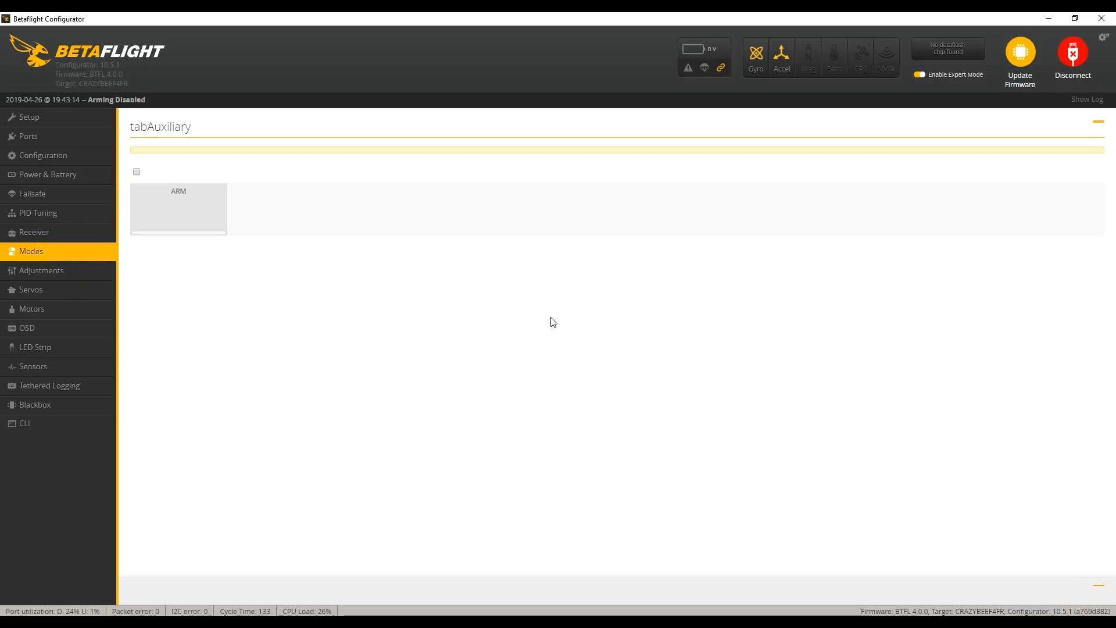
left_click(1073, 53)
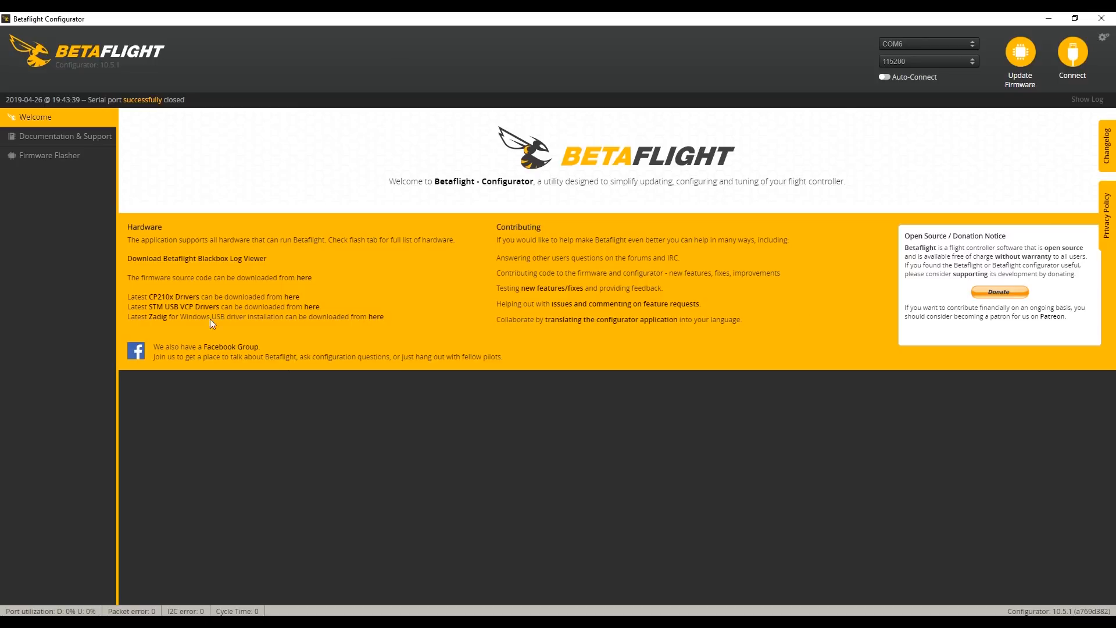
Reconnect the flight controller, check its firmware and target details, and run the dump command in the CLI.
left_click(1072, 54)
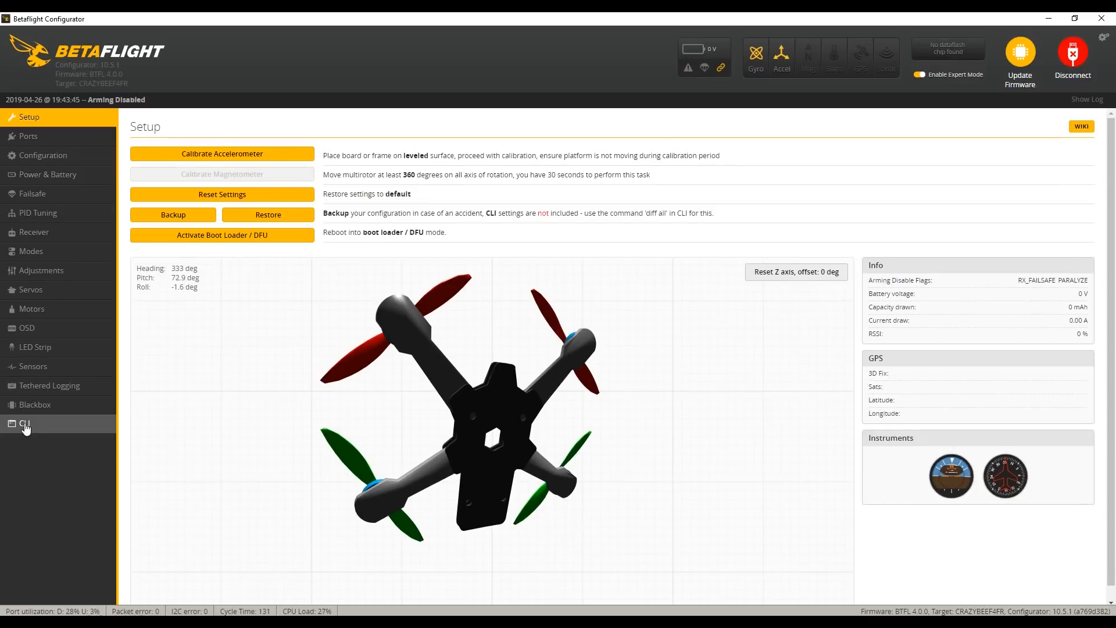
left_click(30, 422)
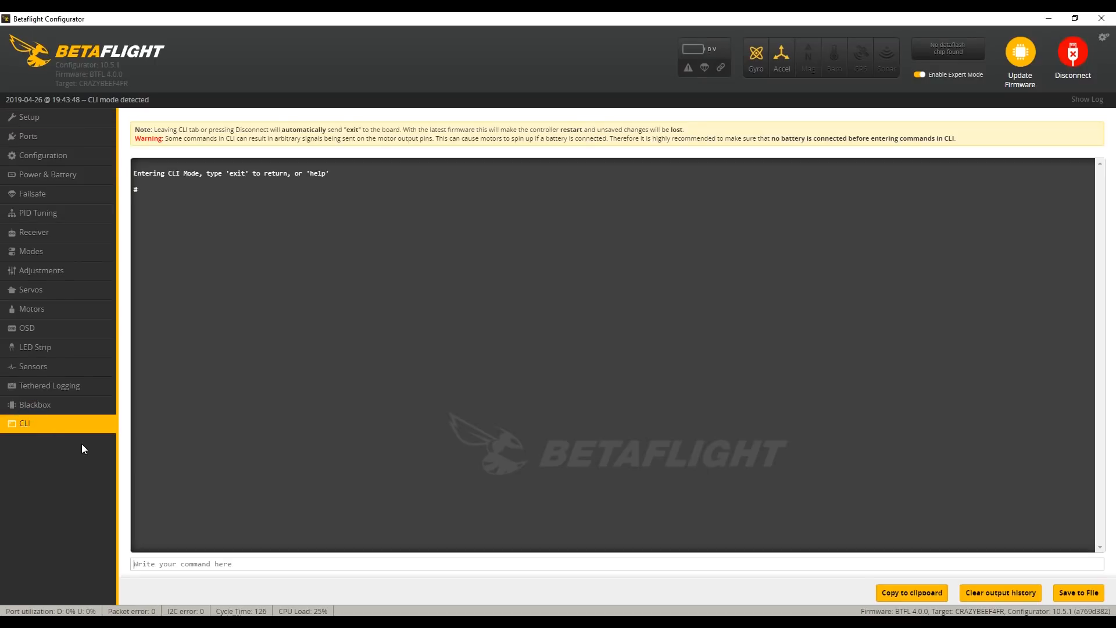
left_click(181, 563)
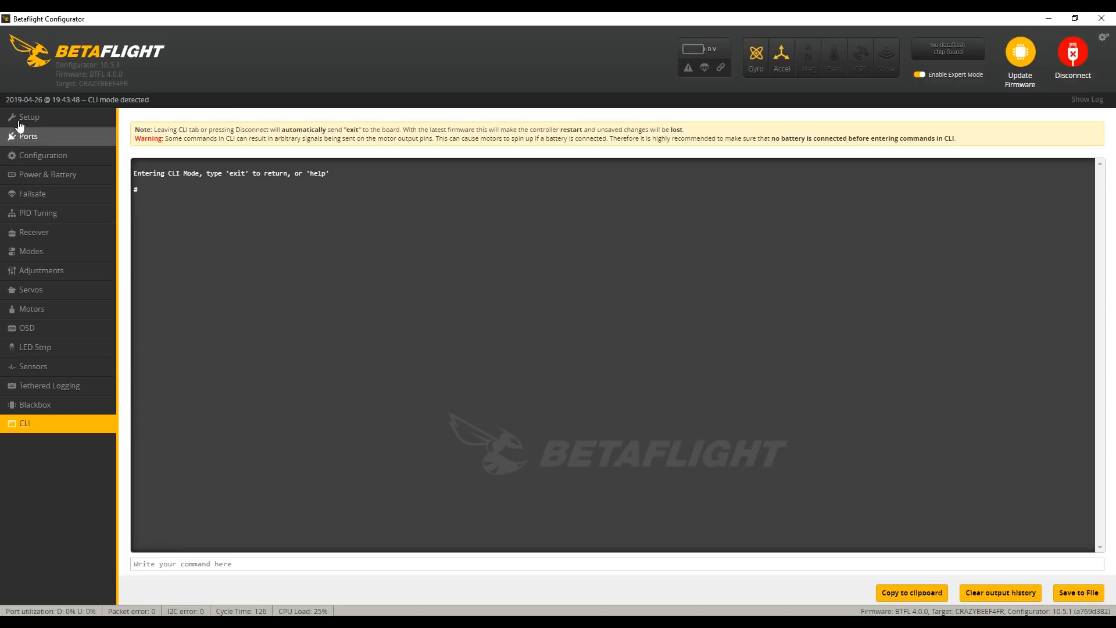
mouse_move(124, 75)
left_mouse_down()
mouse_move(106, 75)
mouse_move(132, 83)
left_mouse_up()
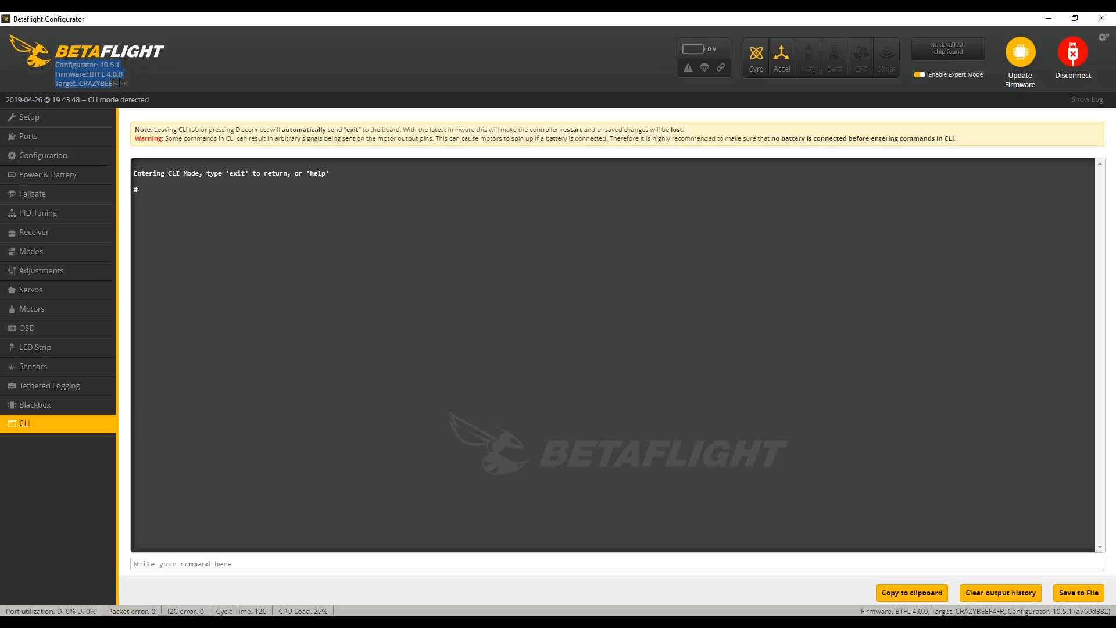
left_click(129, 80)
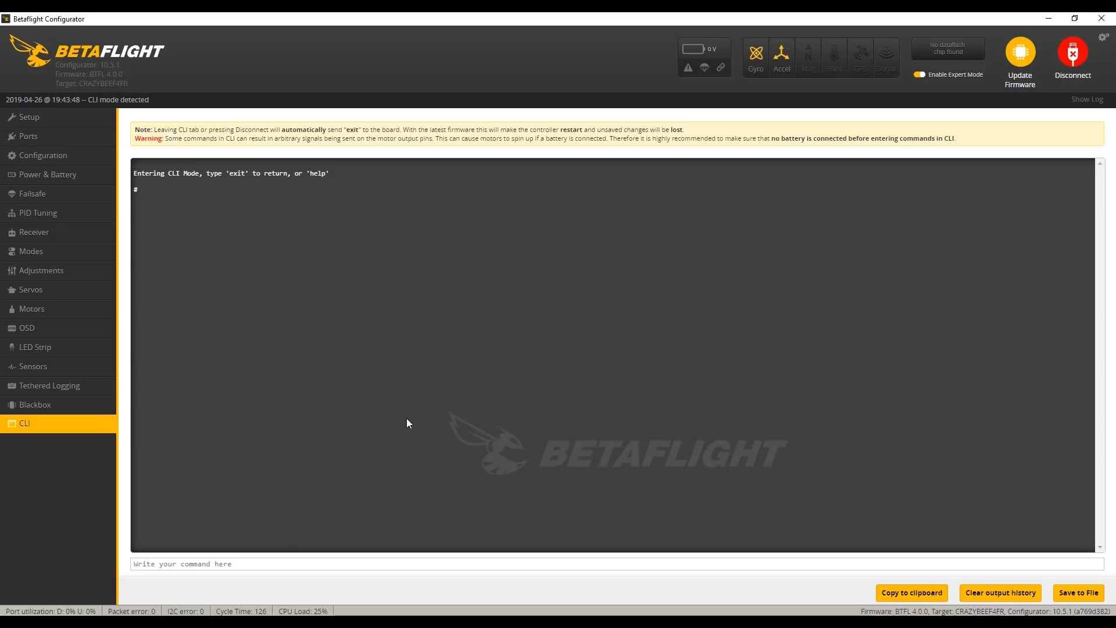
left_click(390, 564)
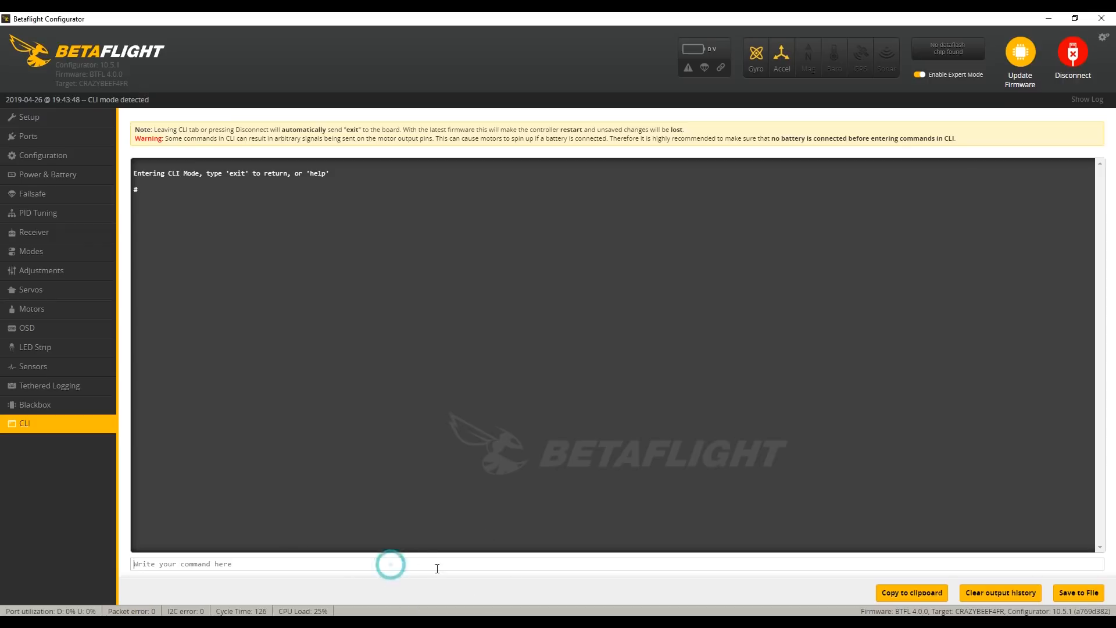
type("dump")
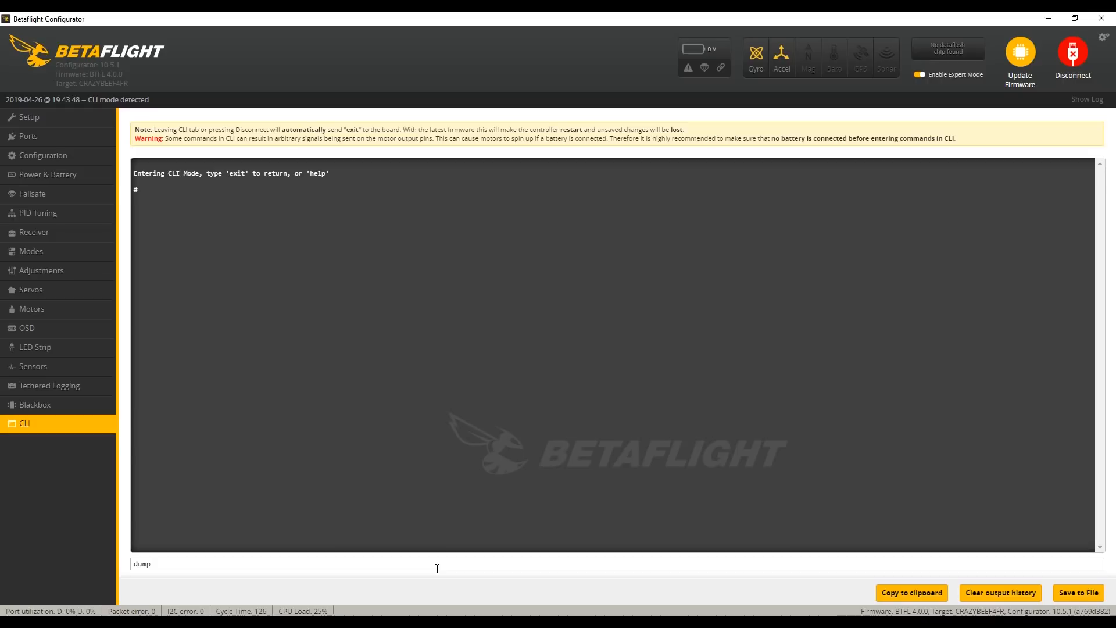
key("Return")
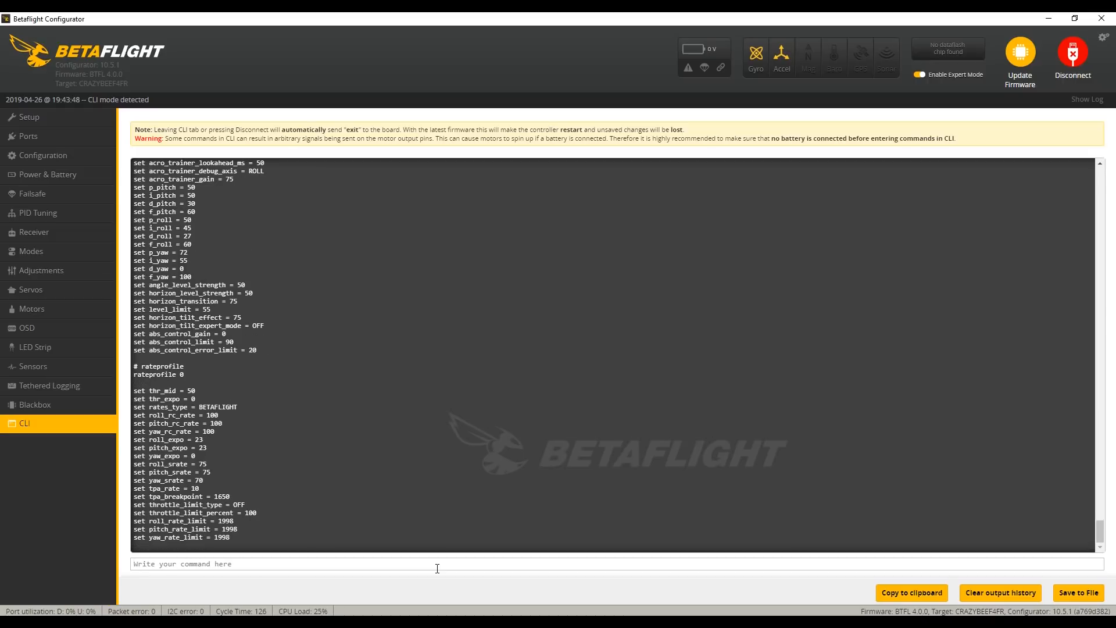
Save the dump output to the Dumps folder as Mobula7_HD_20190426_194434.txt, removing the BTFL_cli_ prefix from the file name.
left_click(1078, 592)
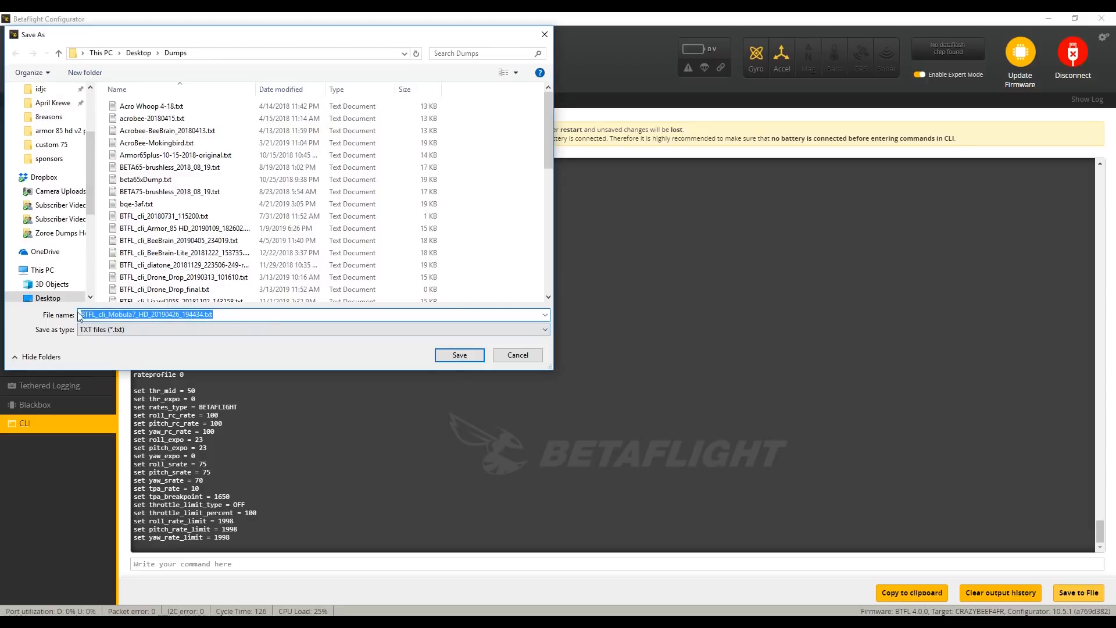
left_click_drag(108, 315, 81, 314)
key("BackSpace")
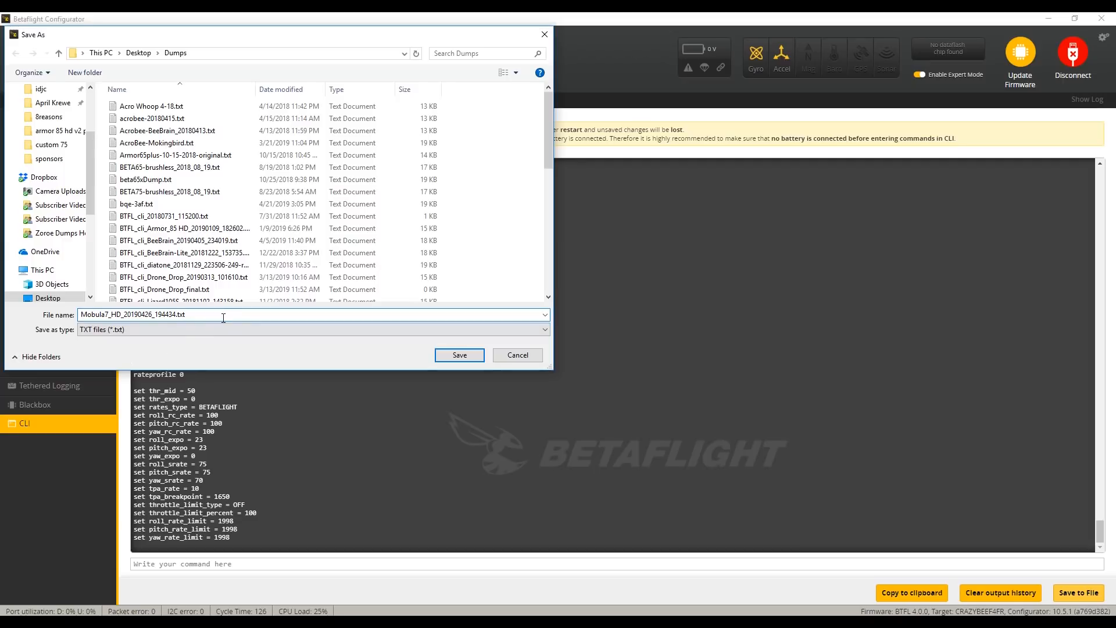
left_click(454, 355)
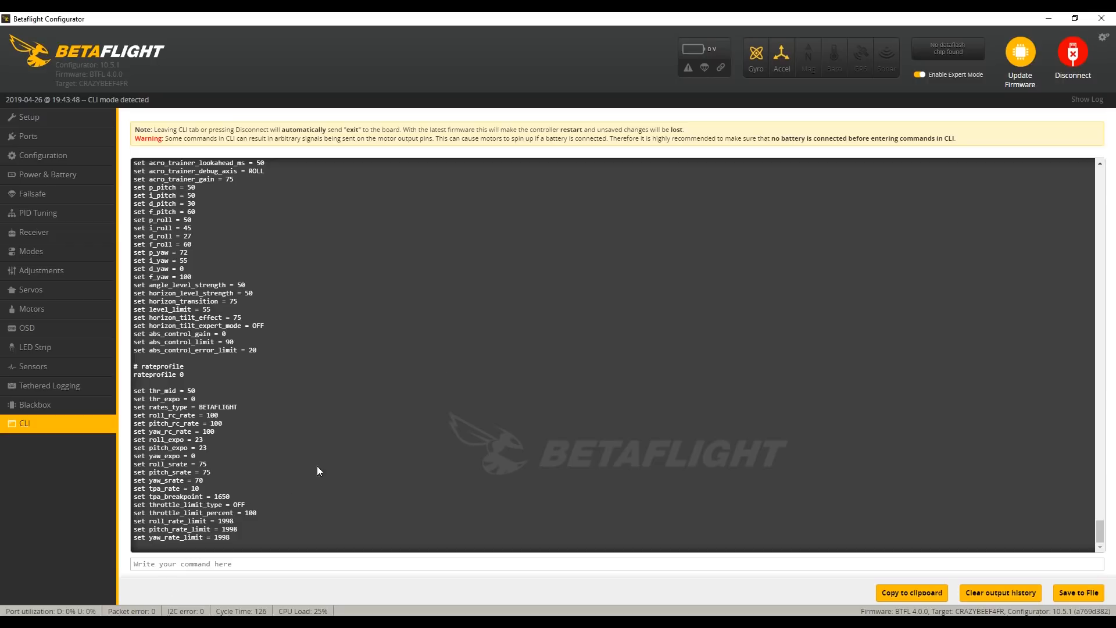
Copy the dump output from the name section through the last rate profile line.
left_click_drag(245, 535, 133, 255)
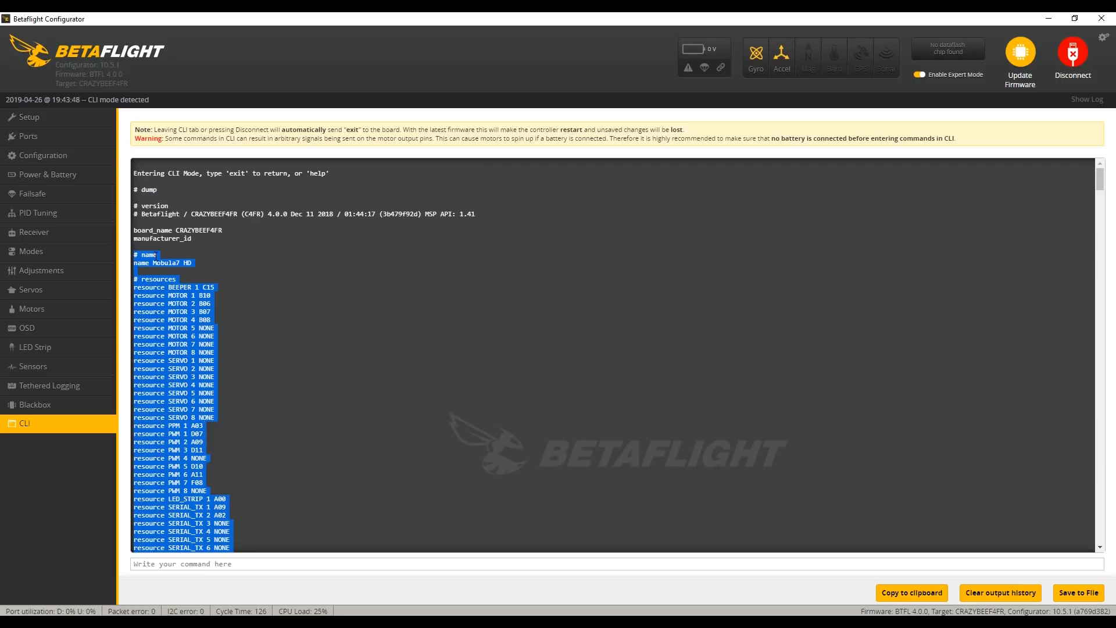
right_click(157, 255)
left_click(182, 266)
left_click(382, 571)
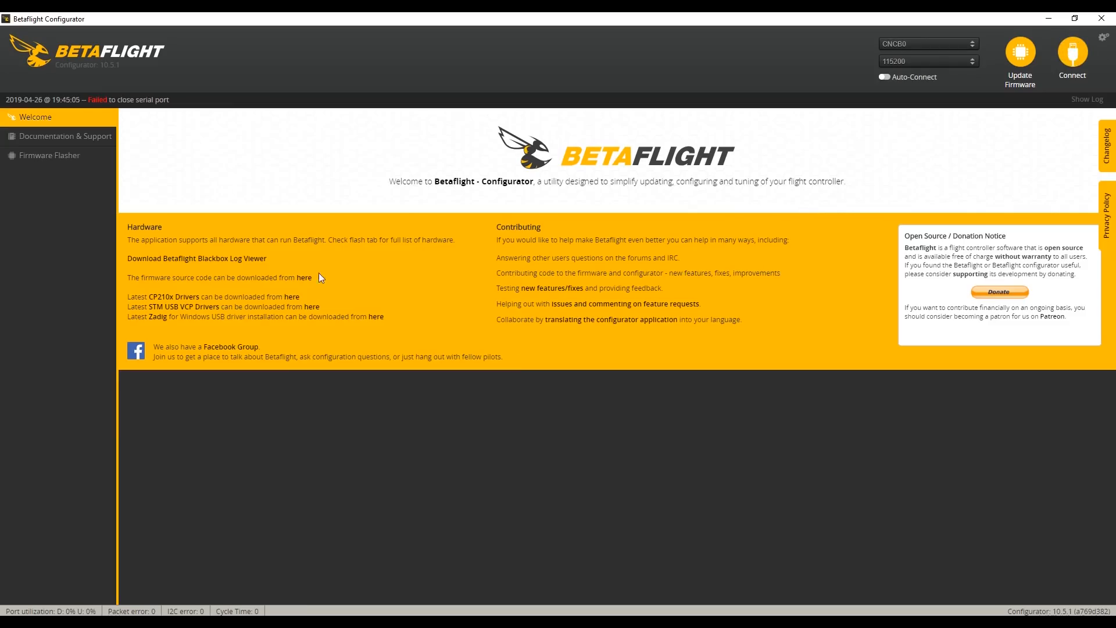
left_click(56, 157)
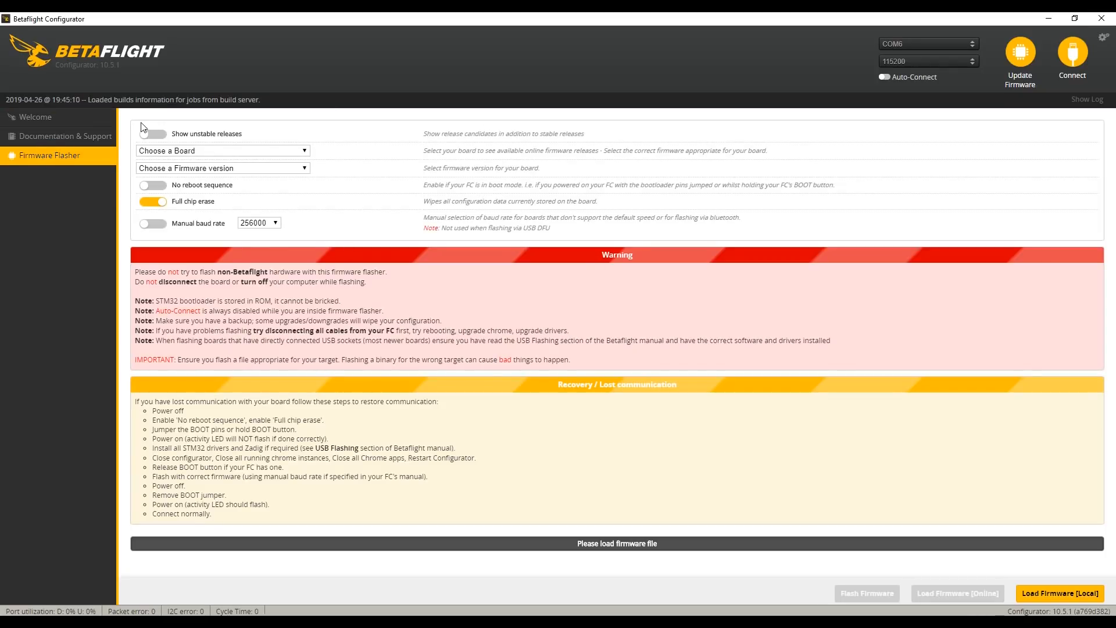
left_click(305, 150)
scroll(281, 182, "down", 4)
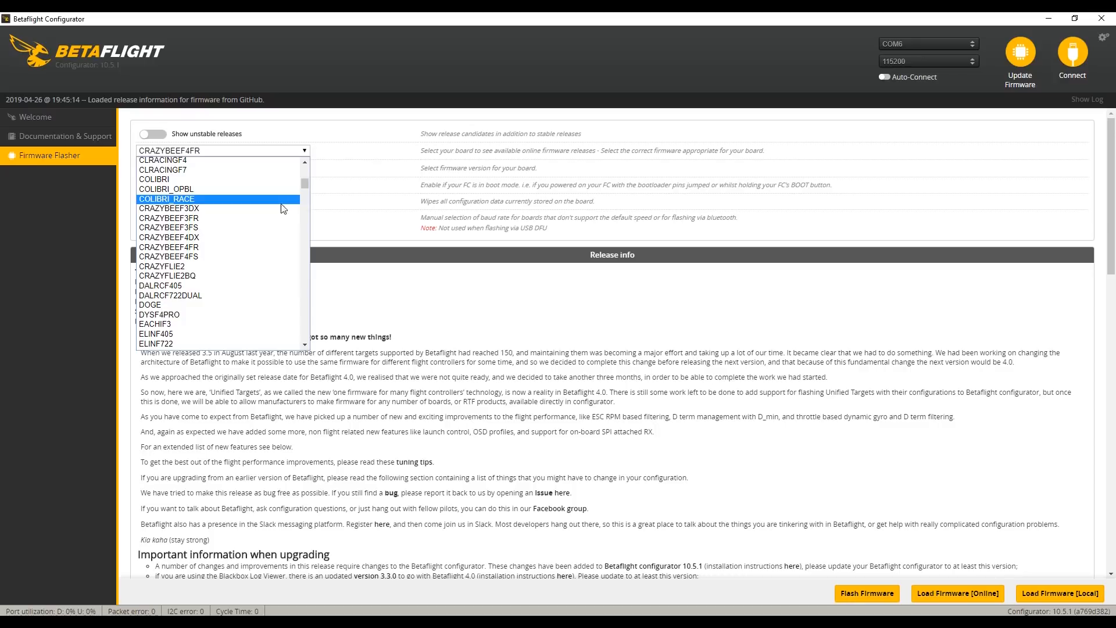
left_click(268, 247)
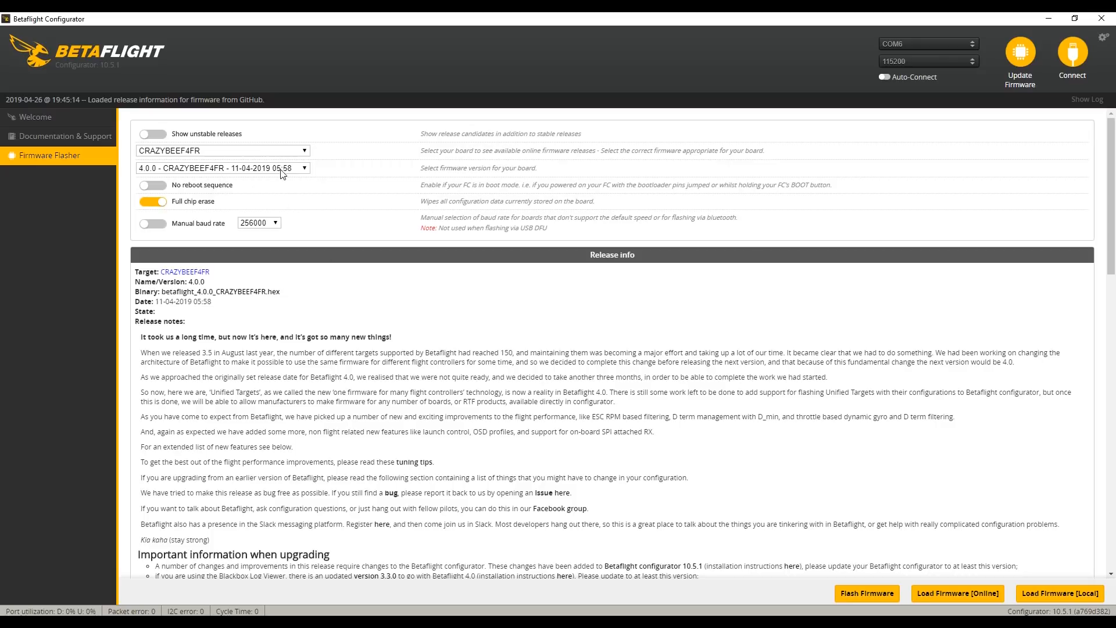
left_click(305, 168)
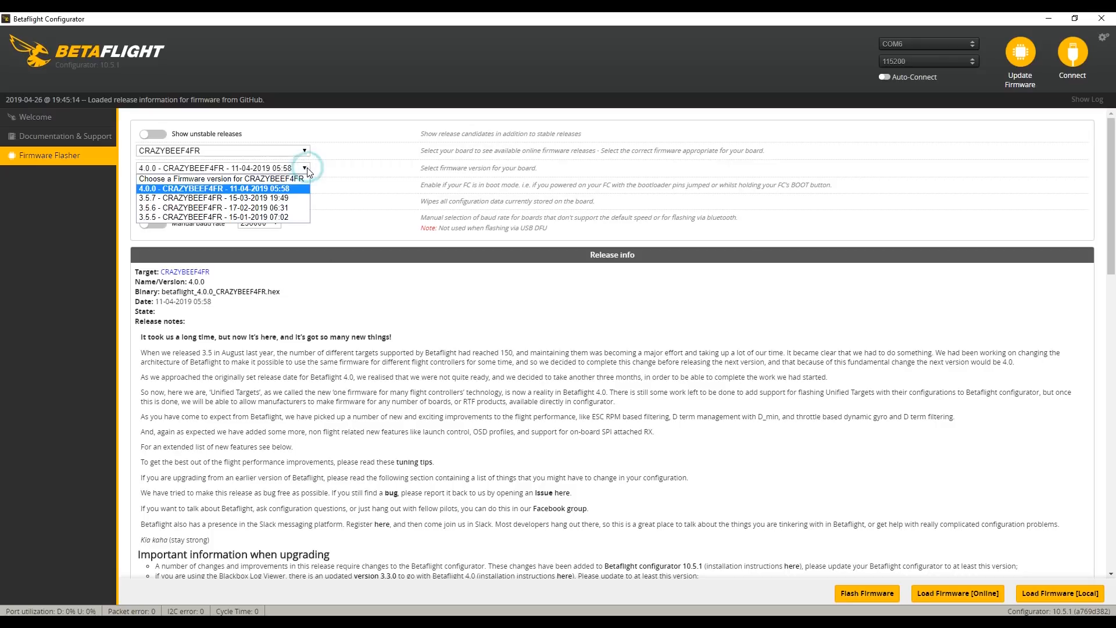
left_click(271, 189)
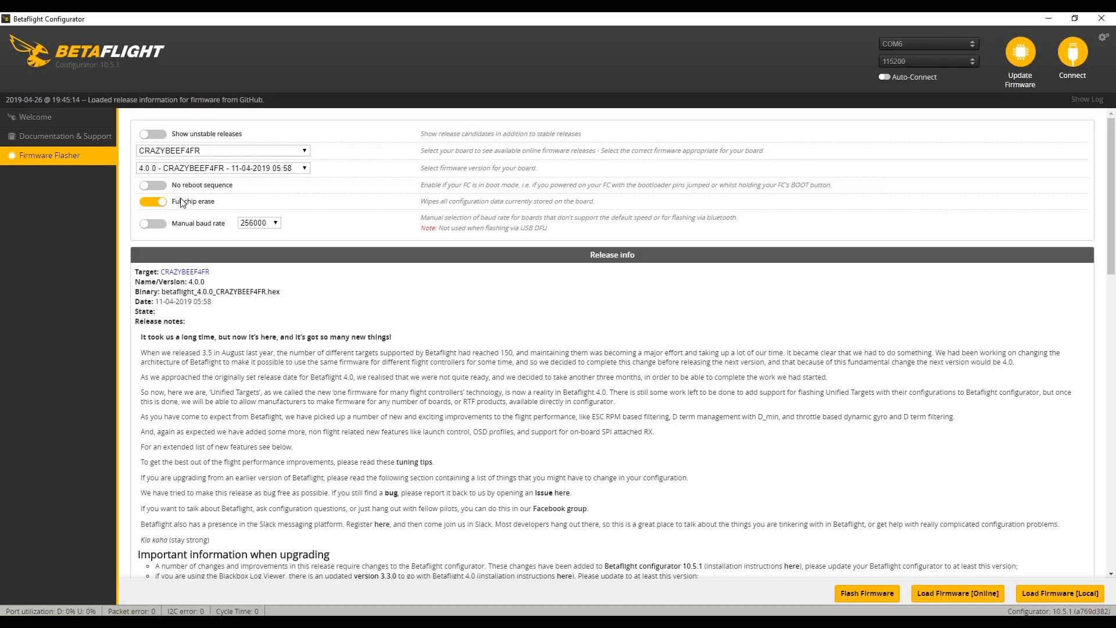
Examine the 4.0.0 release notes, especially the upgrade advice about pasting back-ups of older tuning settings.
scroll(429, 334, "down", 3)
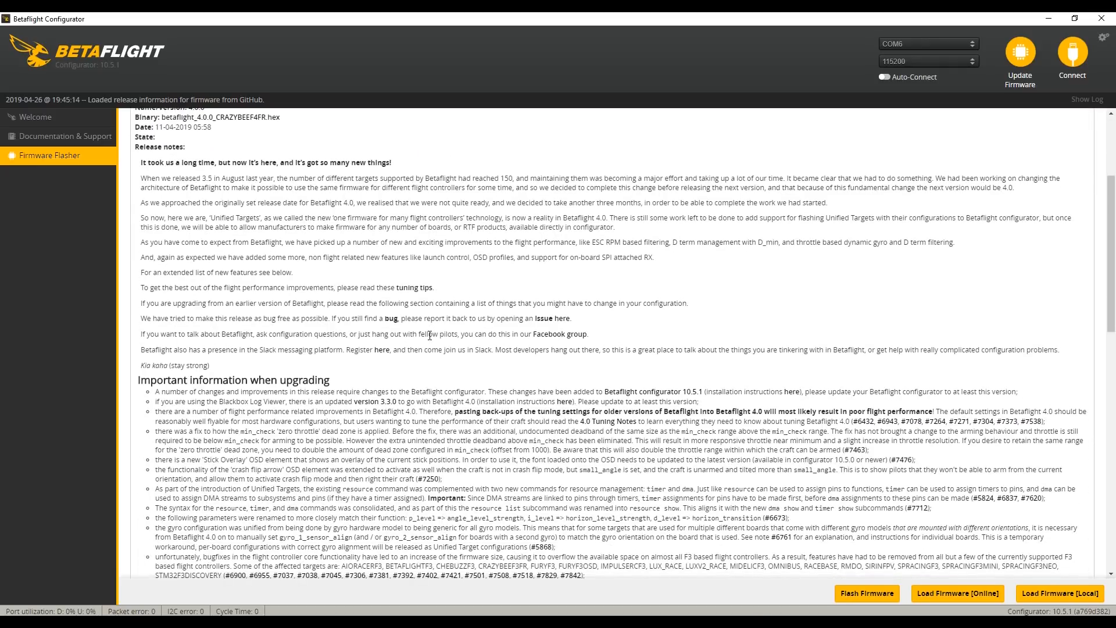
scroll(430, 334, "down", 5)
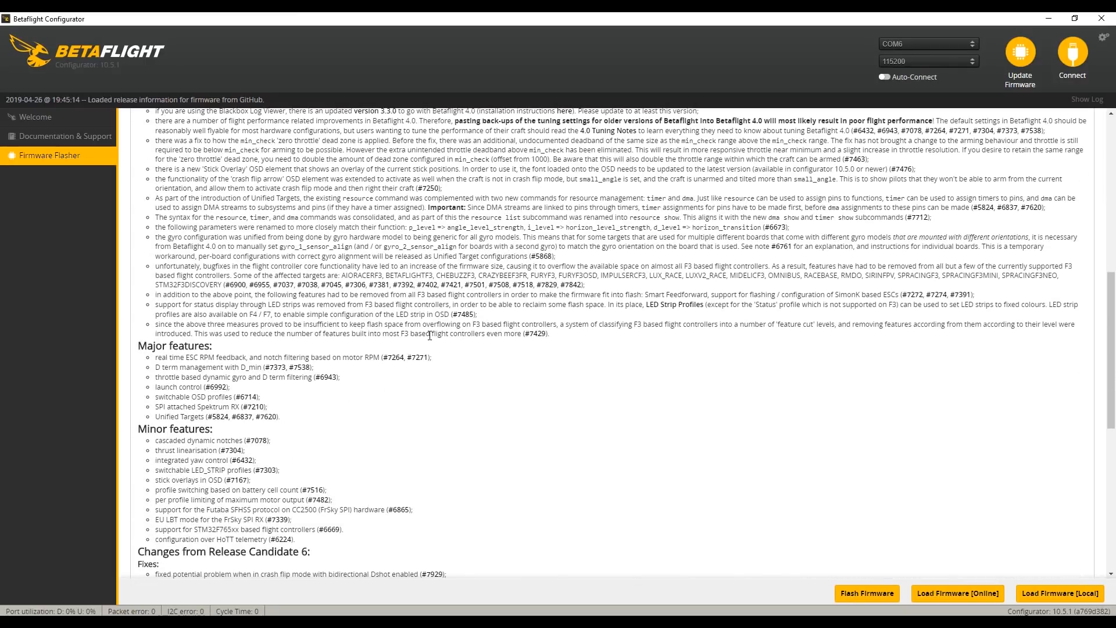
scroll(429, 335, "up", 3)
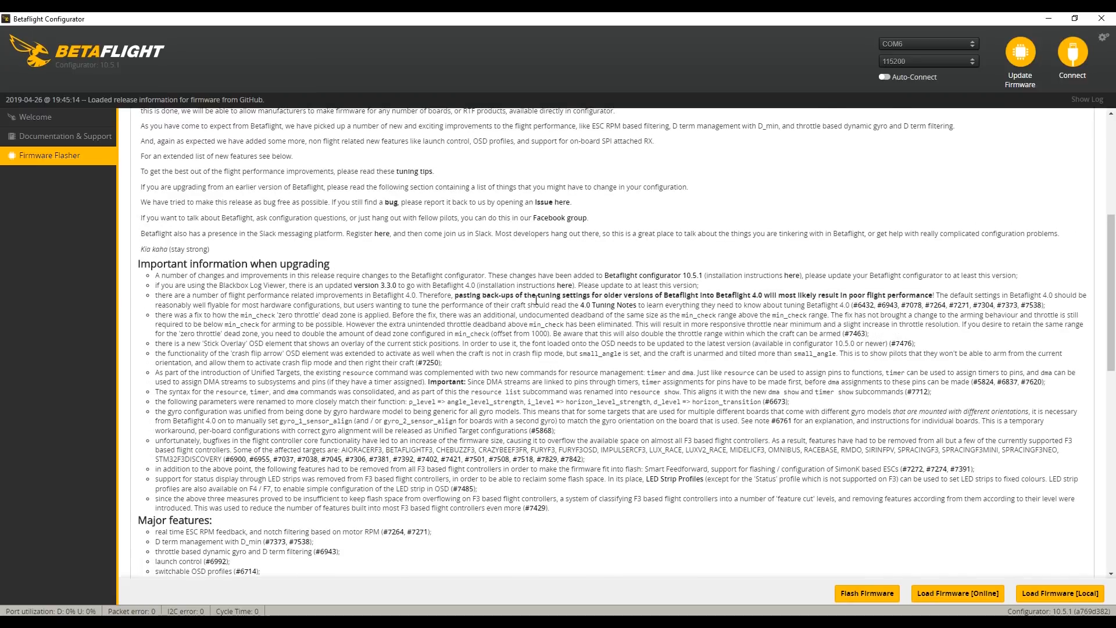
left_click_drag(458, 297, 940, 295)
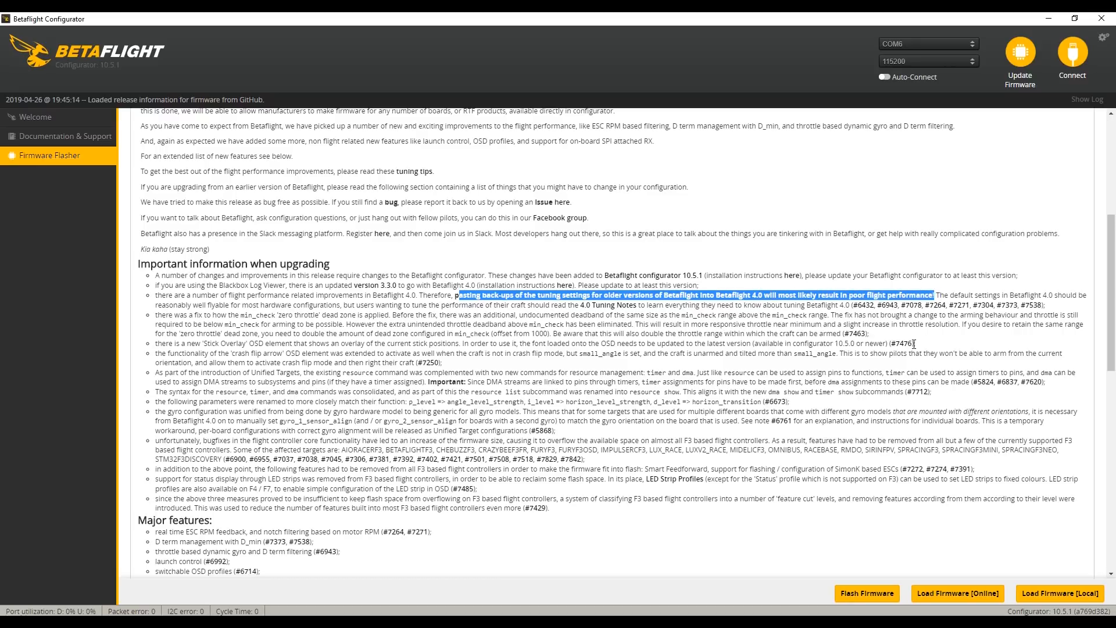
left_click(474, 294)
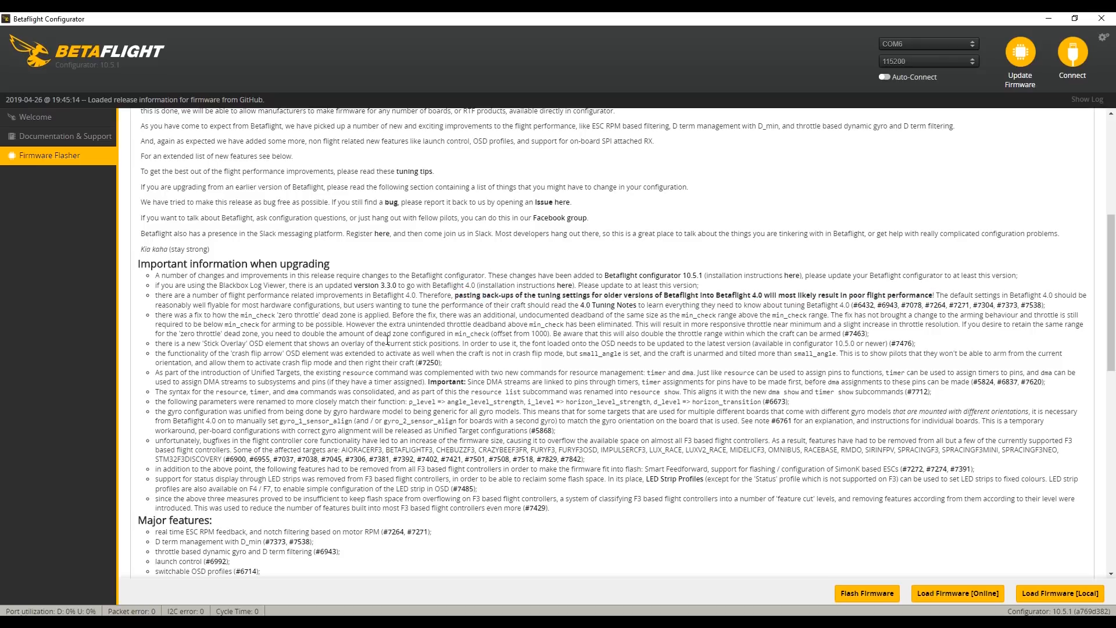
scroll(368, 340, "down", 10)
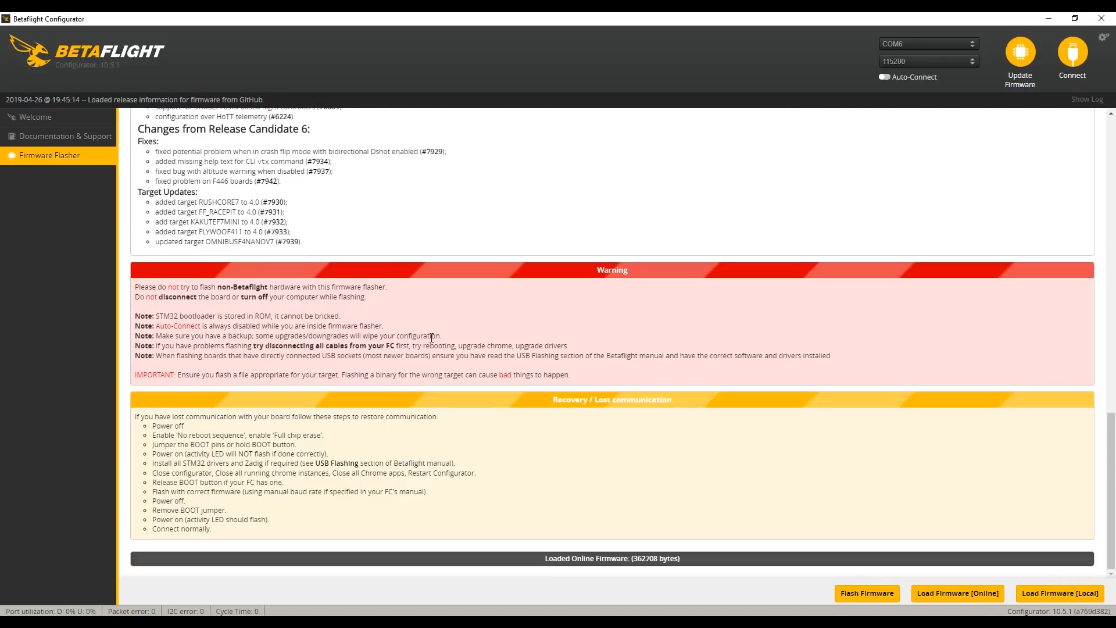
scroll(289, 321, "up", 15)
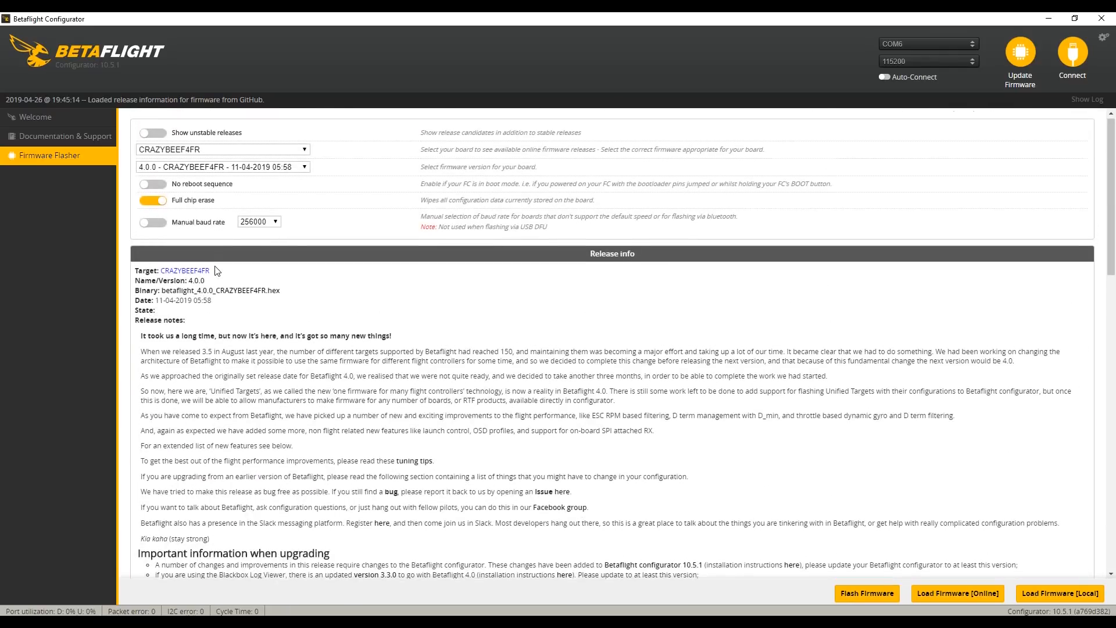
scroll(255, 317, "down", 10)
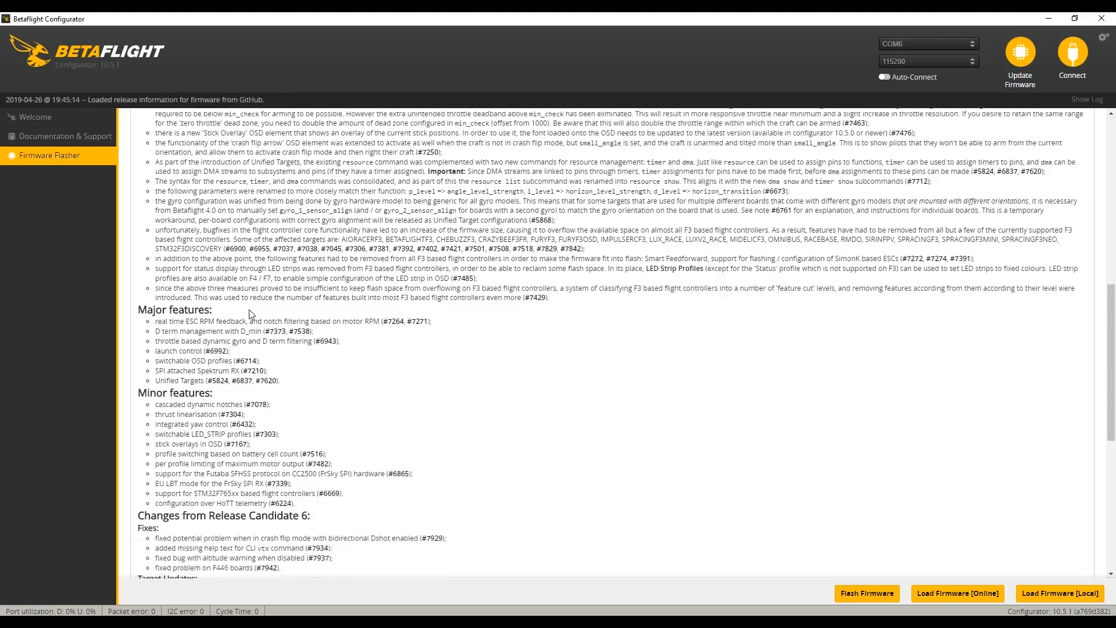
Load the selected CRAZYBEEF4FR 4.0.0 firmware from the online source and start flashing it to the board.
left_click(959, 592)
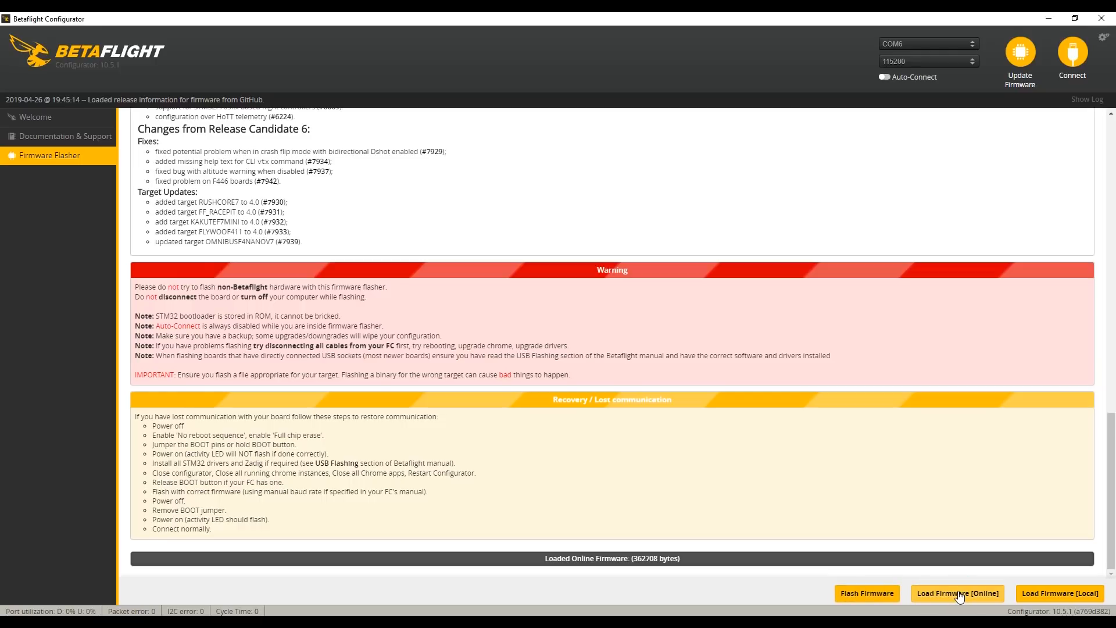
left_click(864, 592)
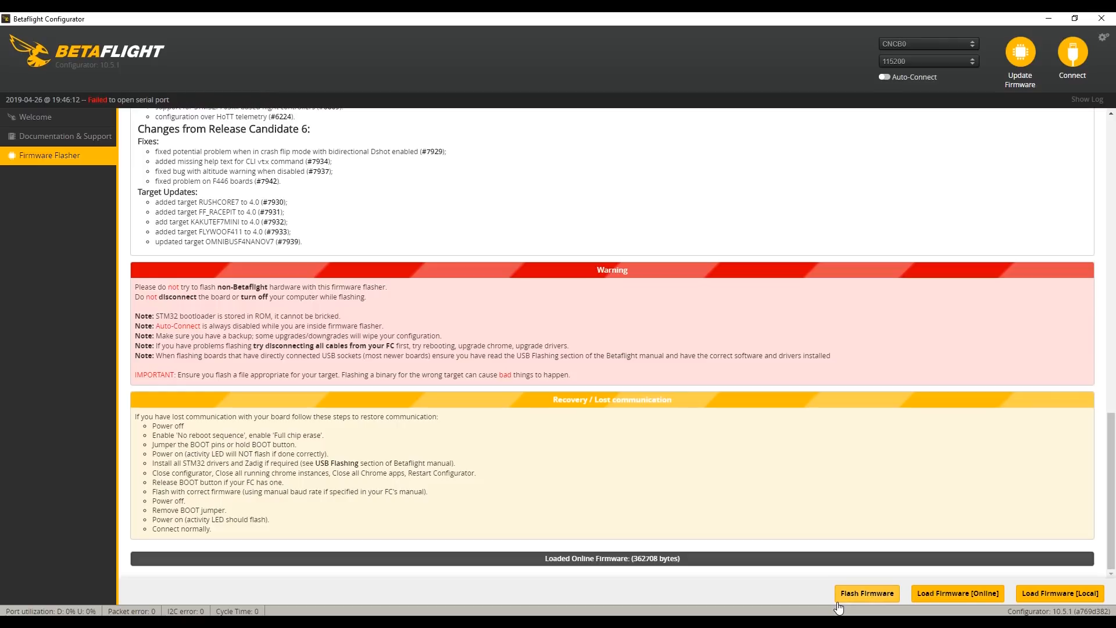
Reload the online CRAZYBEEF4FR 4.0.0 firmware and flash it to the board in DFU mode with full chip erase.
left_click(928, 594)
left_click(868, 596)
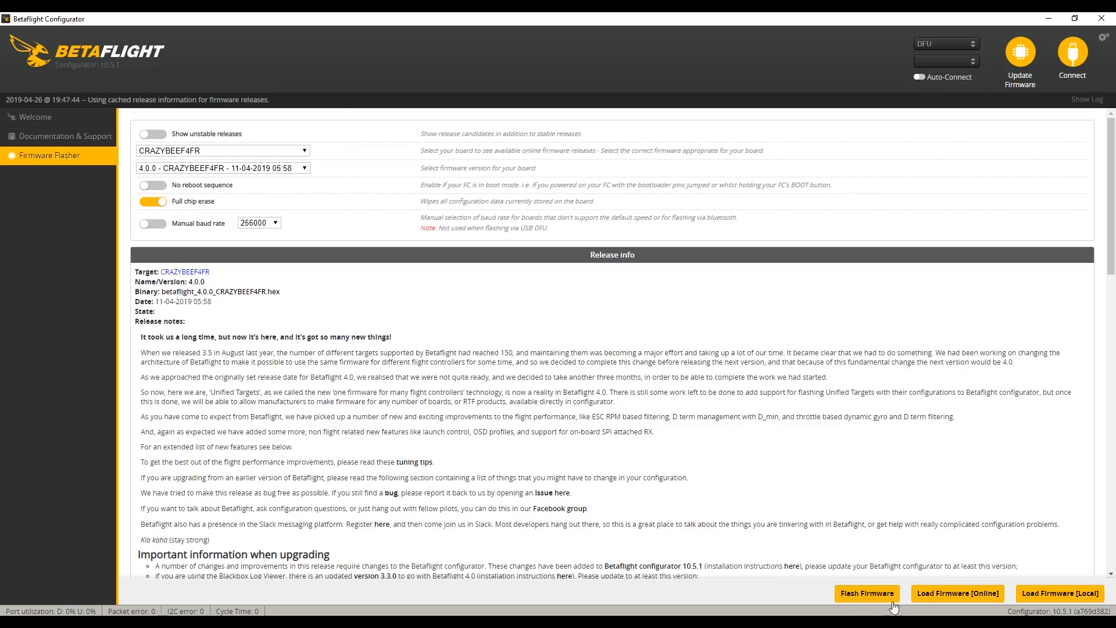
left_click(867, 593)
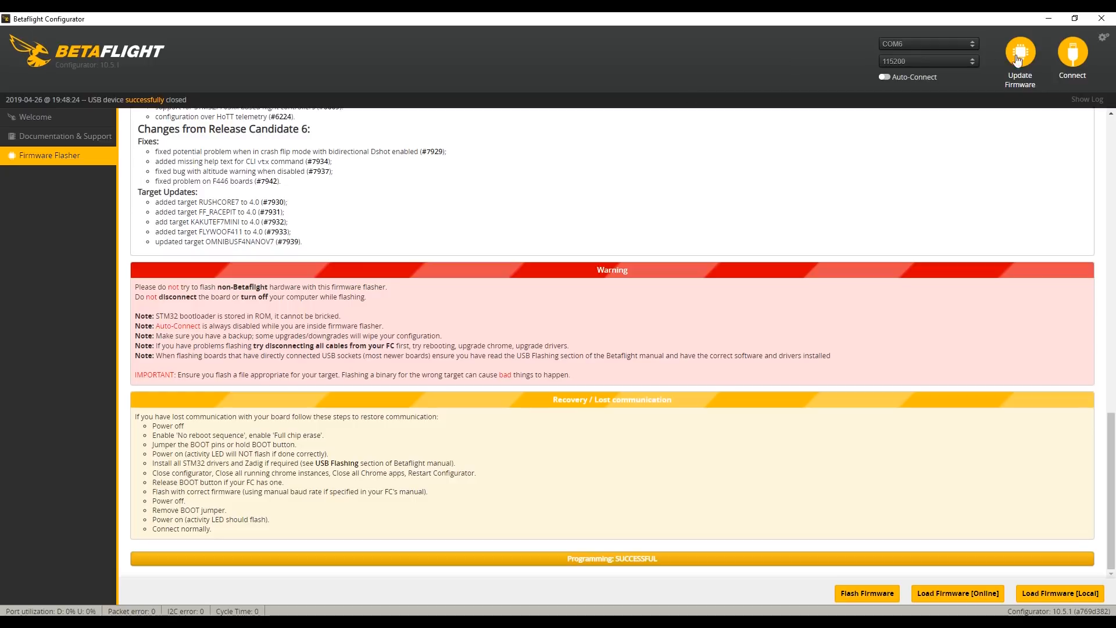
Restore the copied dump settings to the freshly flashed board by running them in its CLI, and save them with the save command.
left_click(1072, 53)
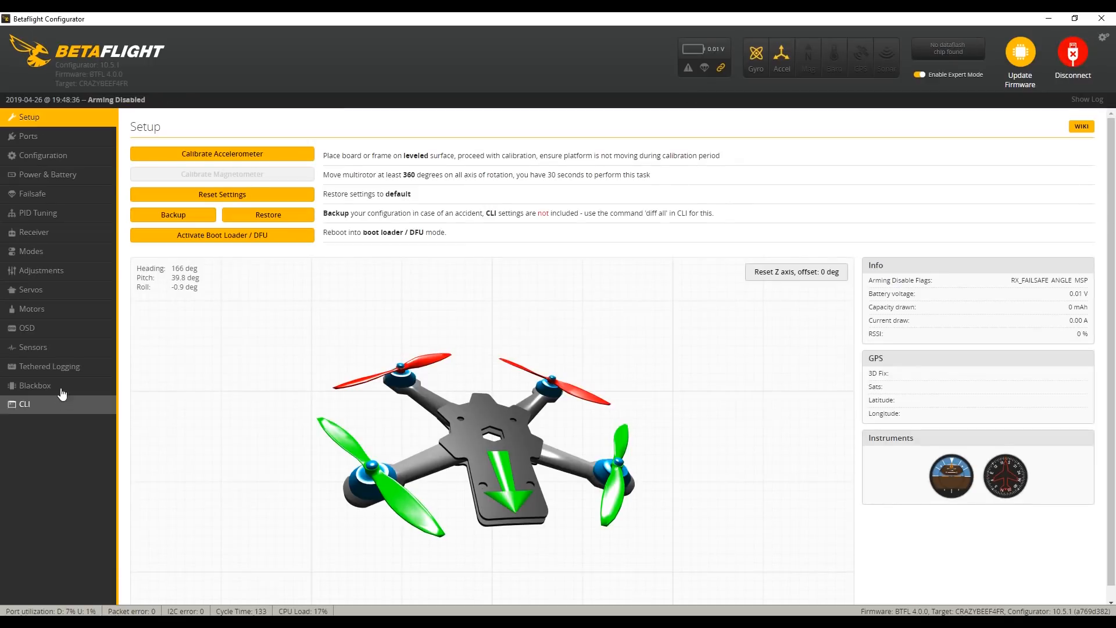
left_click(37, 405)
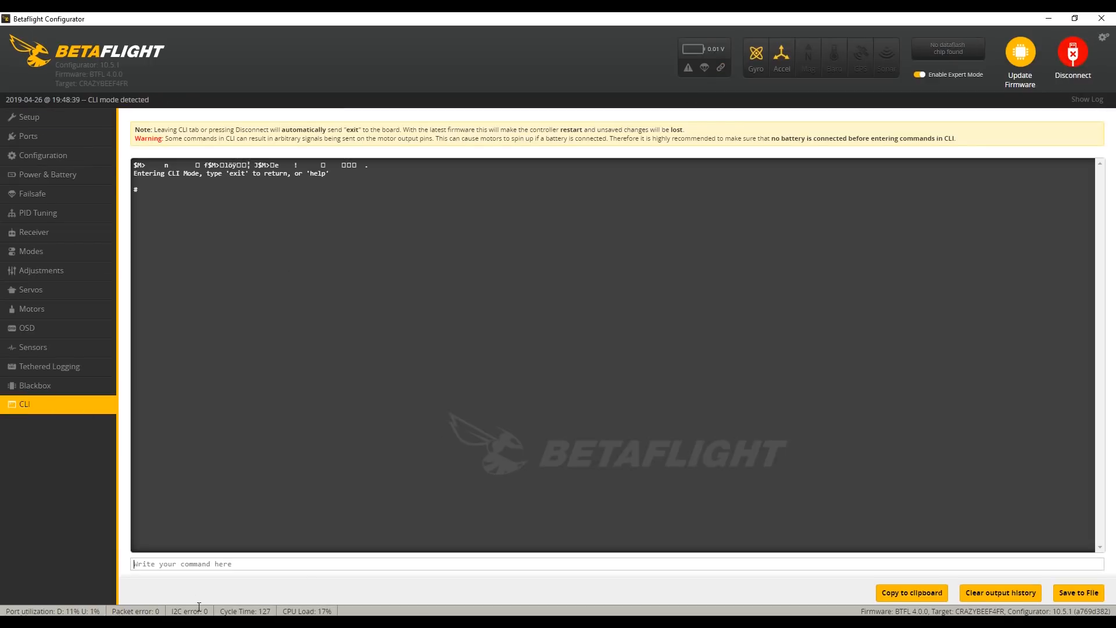
right_click(195, 563)
left_click(232, 525)
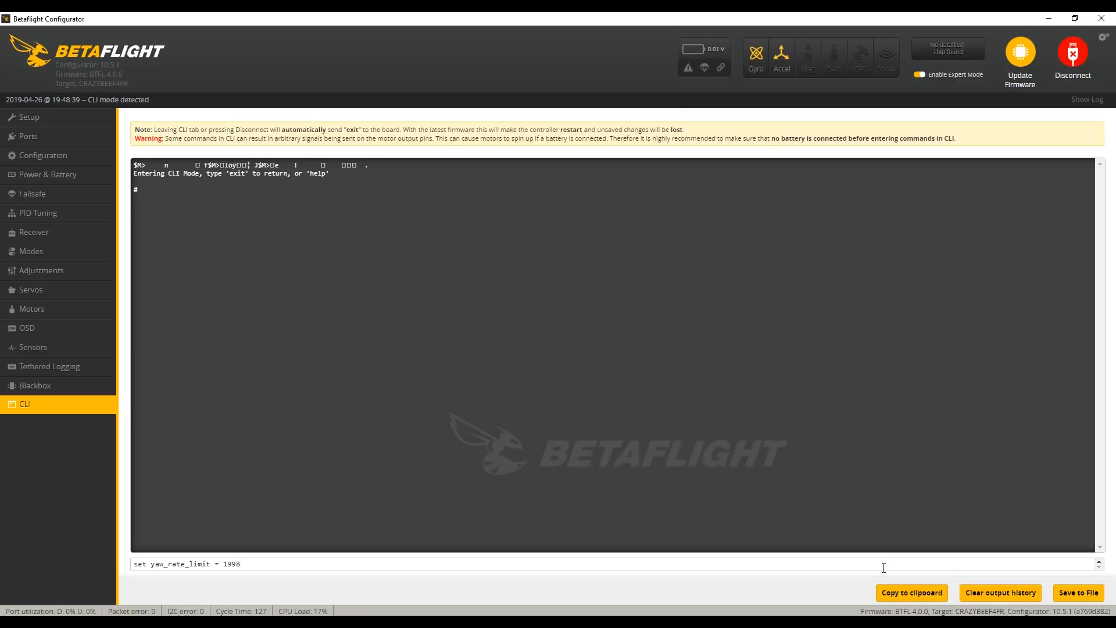
key("Return")
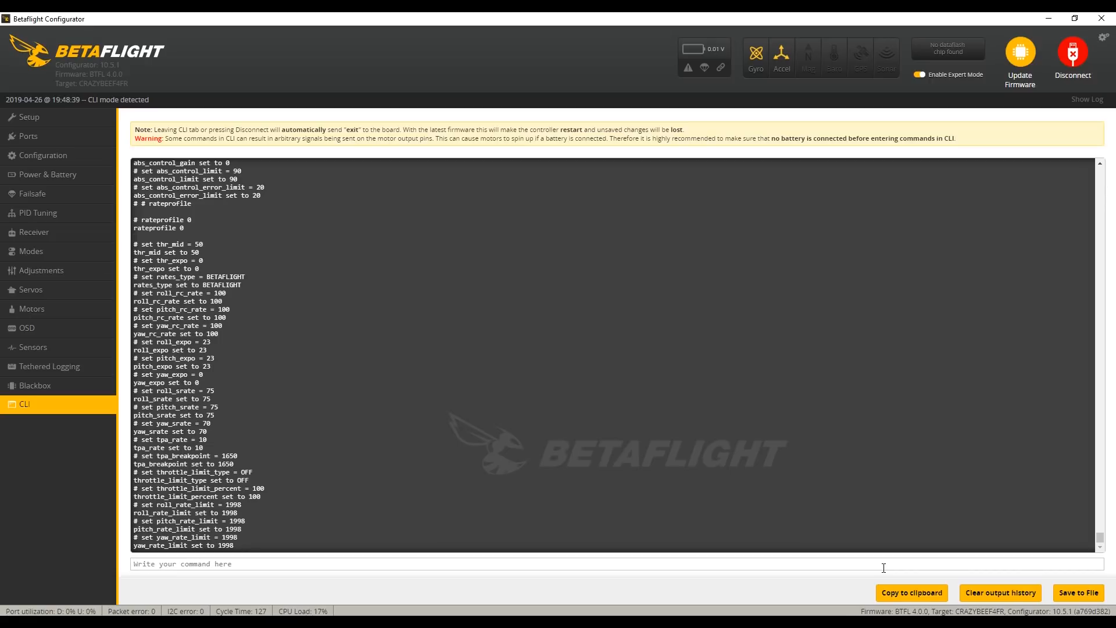
type("save")
key("Return")
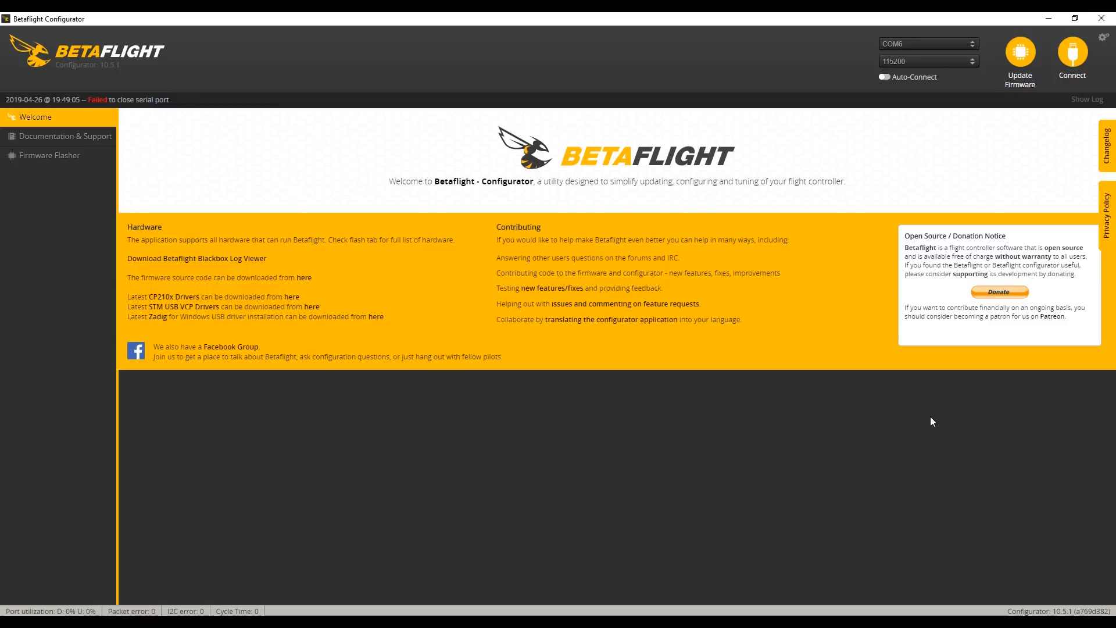
Reconnect to the board and check its flight mode ranges and its mixer, motor and sensor alignment configuration.
left_click(1073, 55)
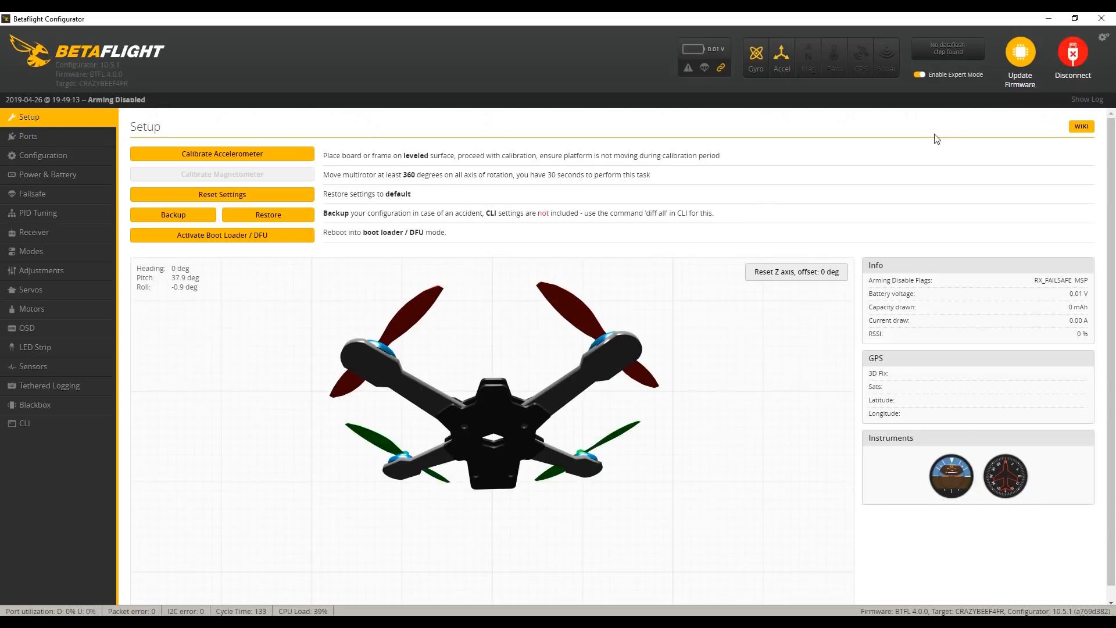
left_click(49, 256)
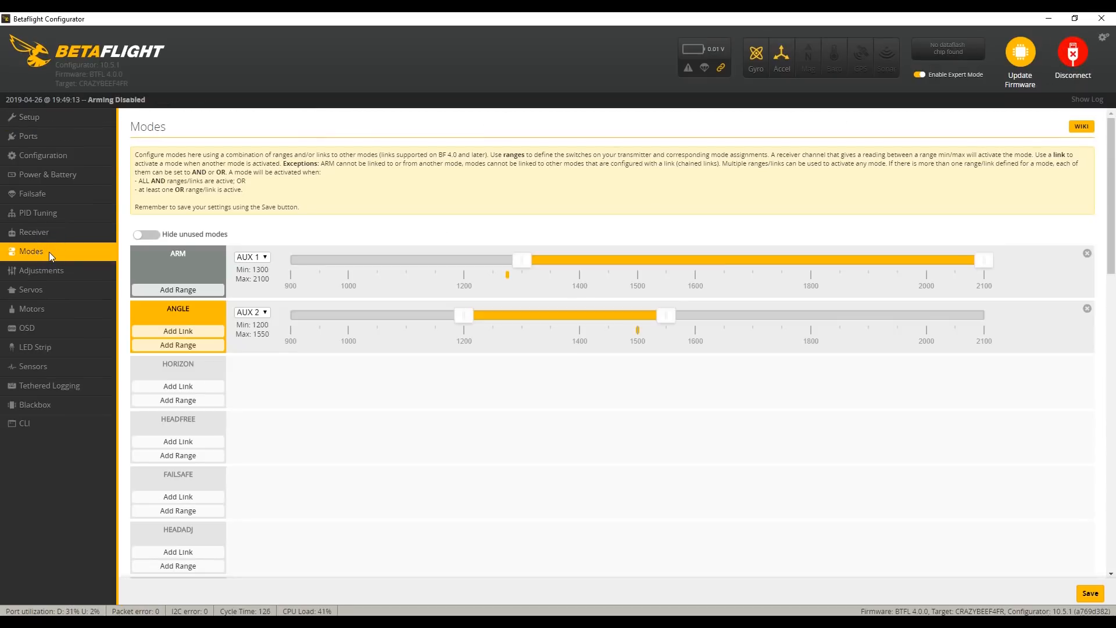
left_click(59, 157)
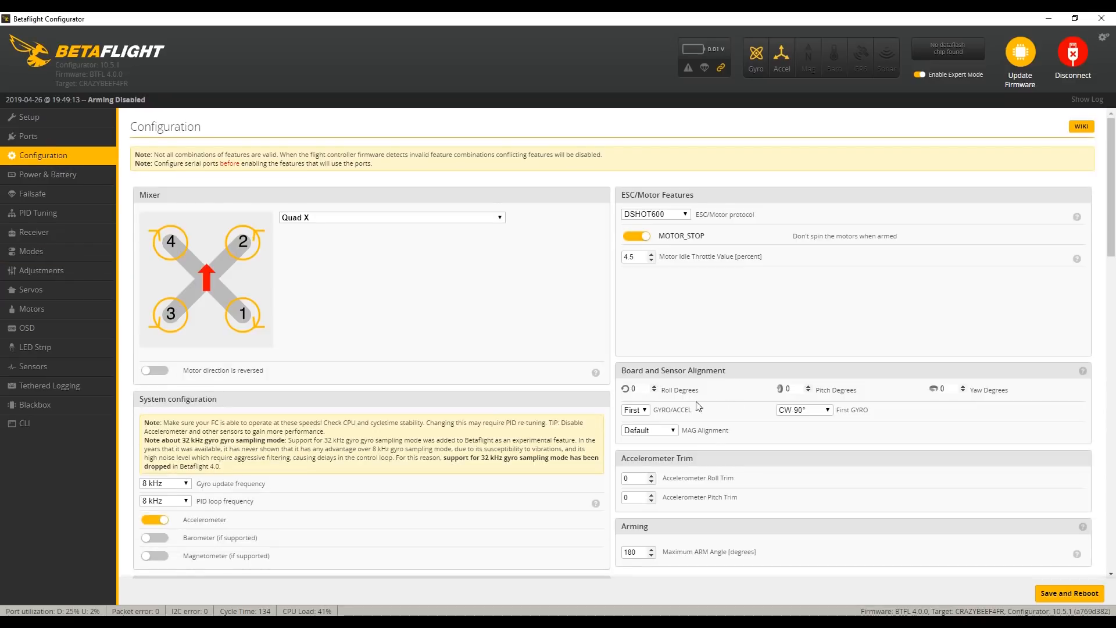